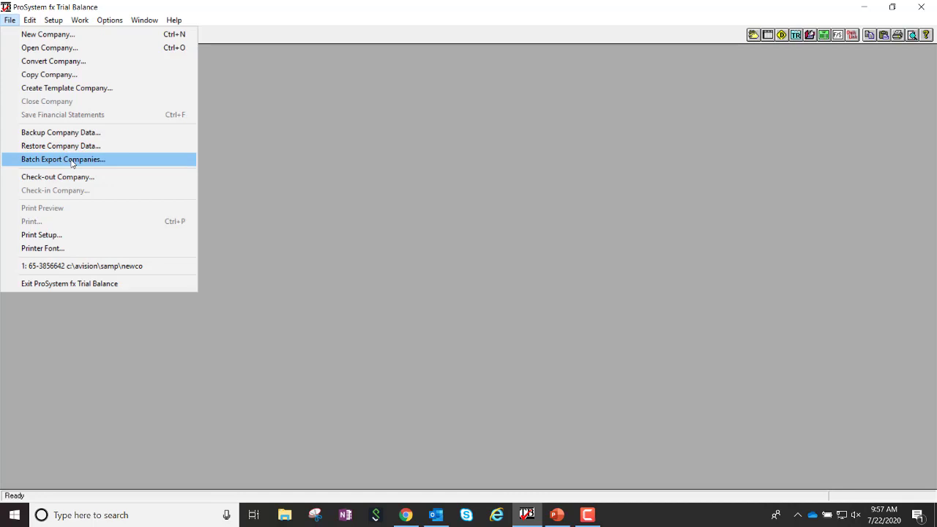
# Step: Start a batch company export and list all companies available for export
pyautogui.click(72, 159)
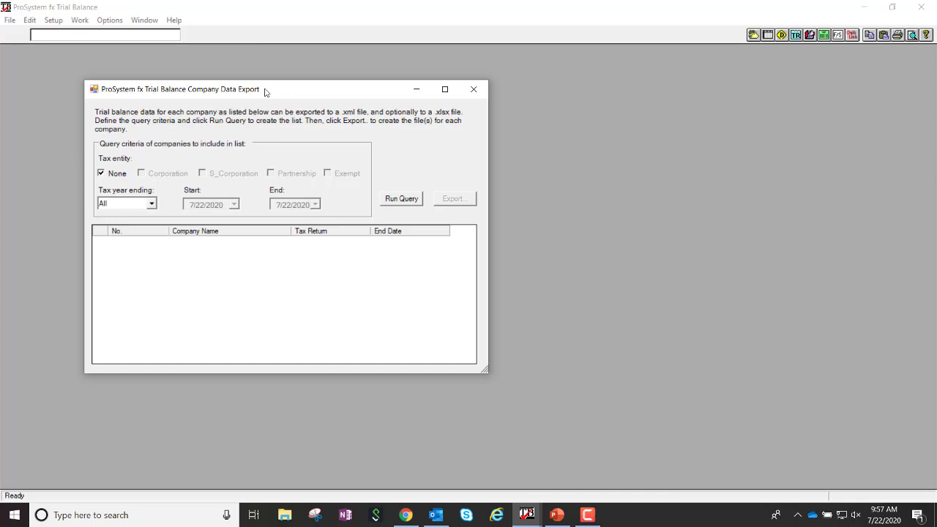
pyautogui.moveTo(283, 93); pyautogui.dragTo(305, 96)
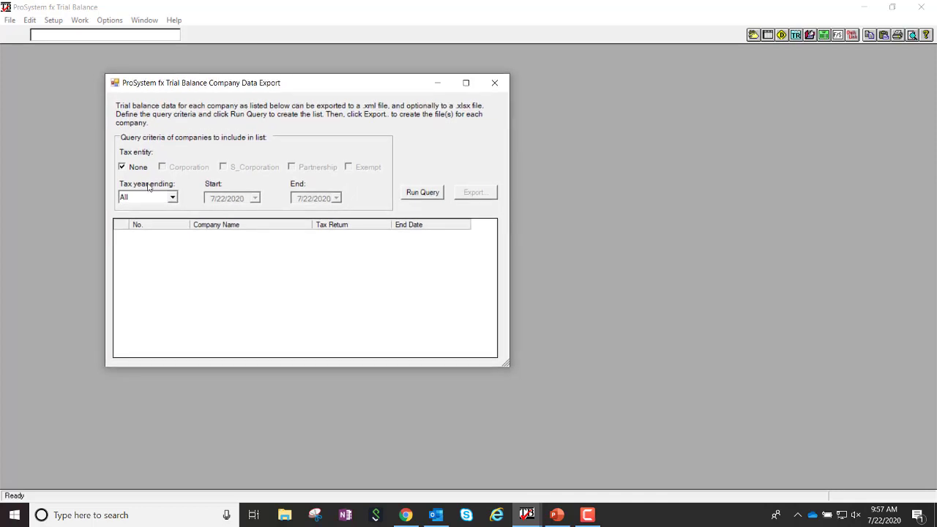
pyautogui.click(424, 194)
# Step: Filter the query by entity type, ending with only Corporation checked, and refresh the list
pyautogui.click(122, 167)
pyautogui.click(163, 167)
pyautogui.click(415, 196)
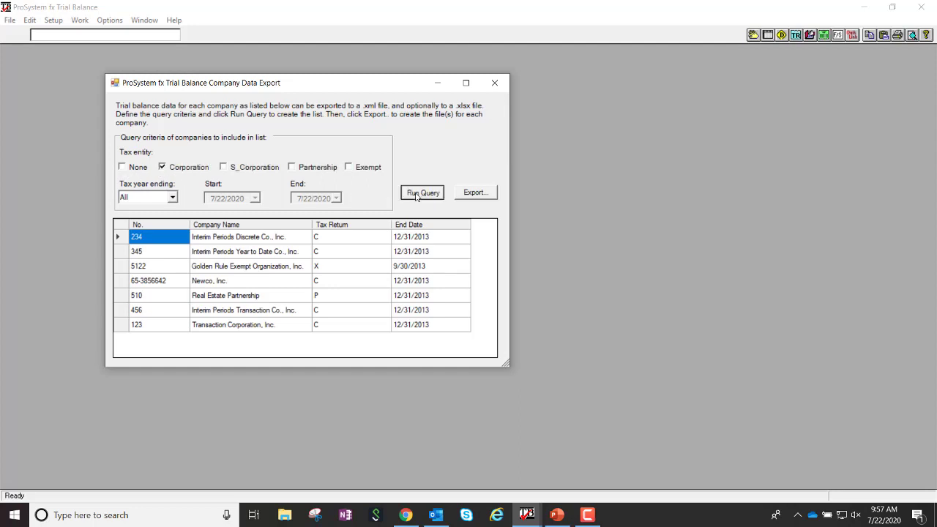
pyautogui.click(233, 168)
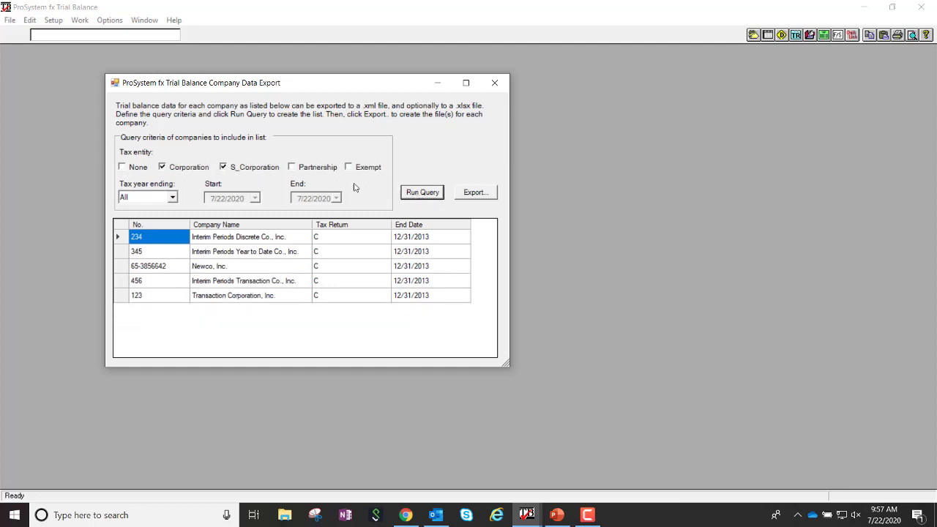
pyautogui.click(294, 168)
pyautogui.click(222, 168)
pyautogui.click(424, 195)
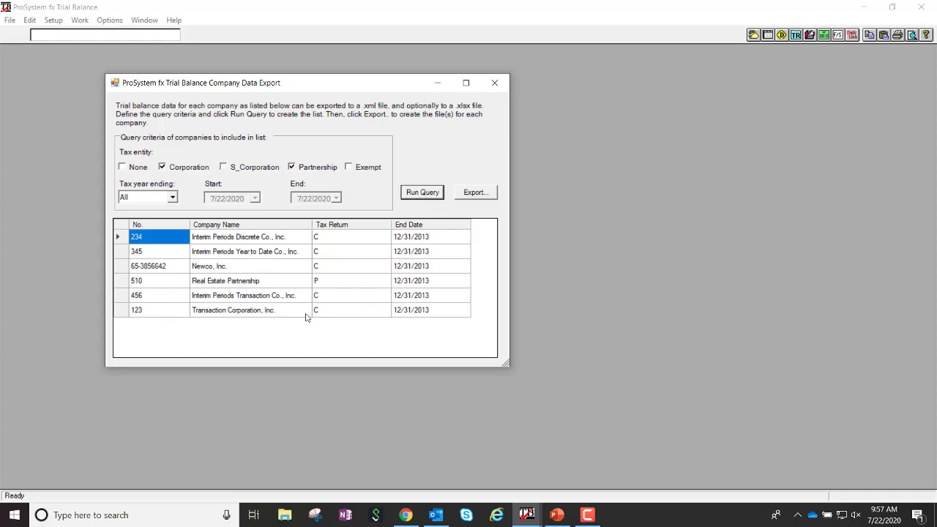
pyautogui.click(294, 168)
pyautogui.click(423, 195)
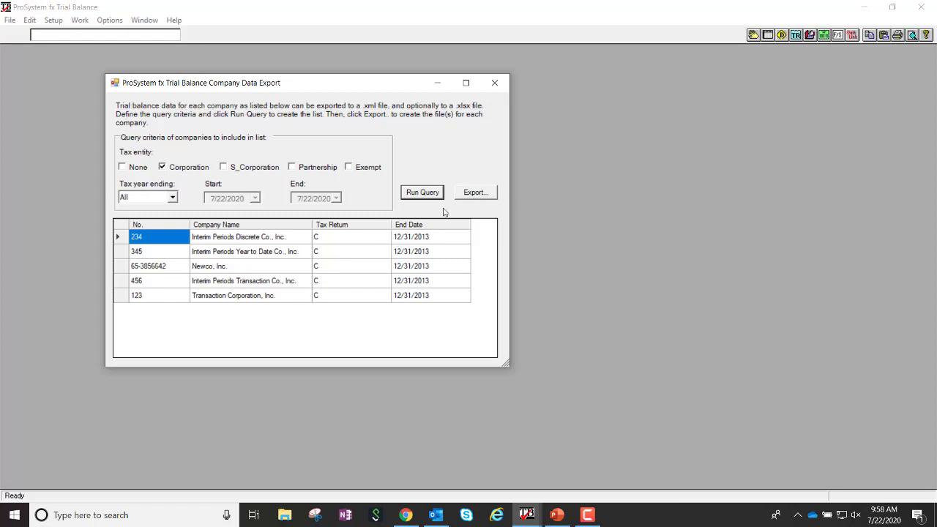
# Step: Run the export with 'Create an Excel file' checked and prior period balance type Adjusted
pyautogui.click(476, 194)
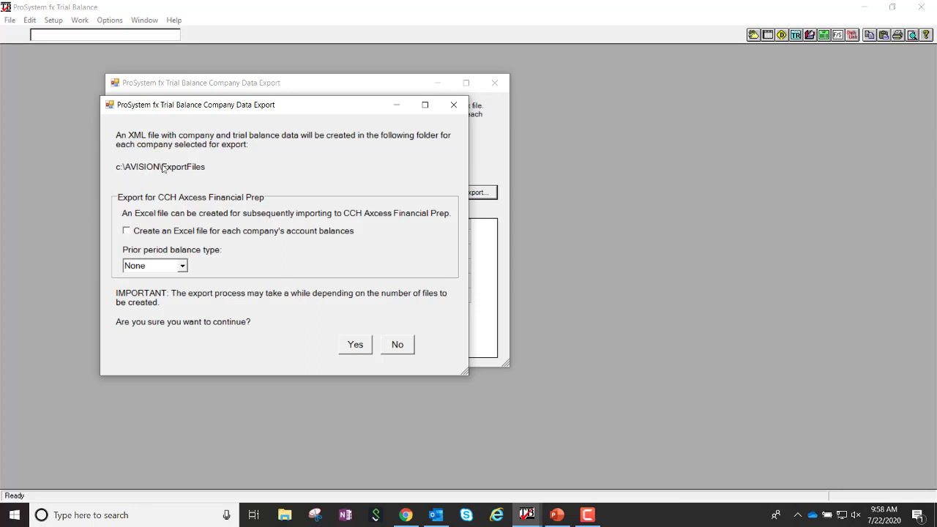
pyautogui.click(126, 232)
pyautogui.click(182, 266)
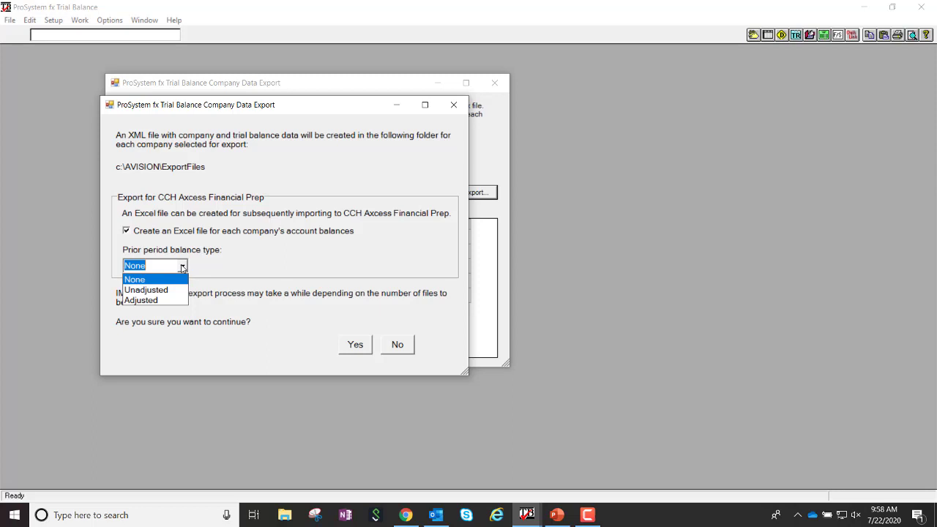
pyautogui.click(163, 301)
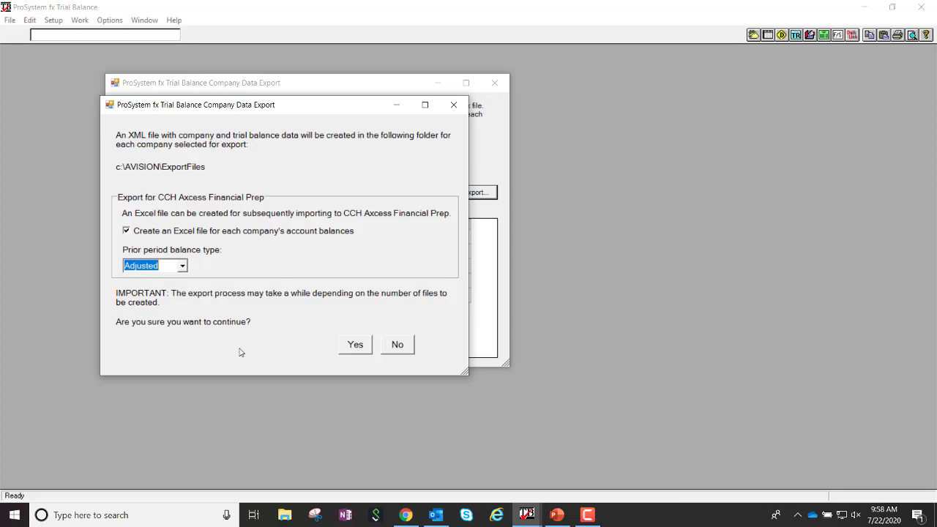
pyautogui.click(351, 345)
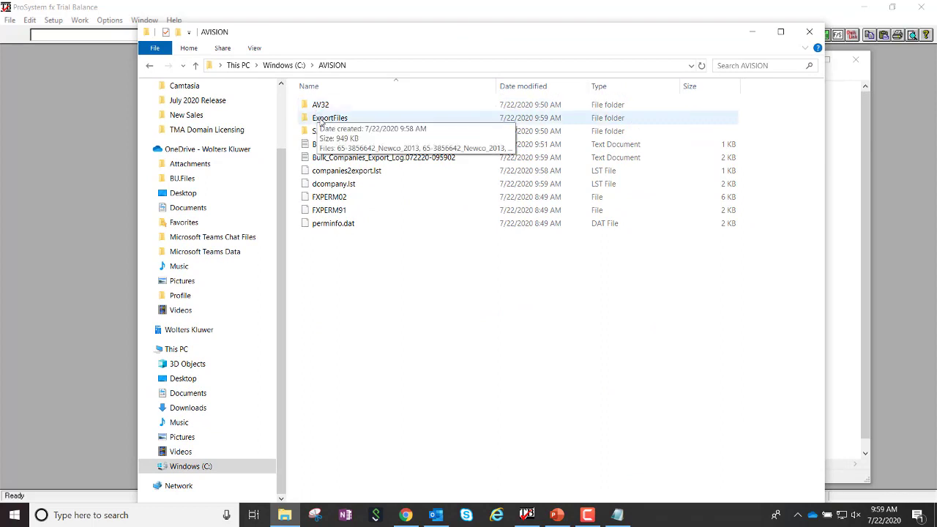
# Step: Open the Newco_2013 Excel workbook from the ExportFiles folder
pyautogui.doubleClick(322, 120)
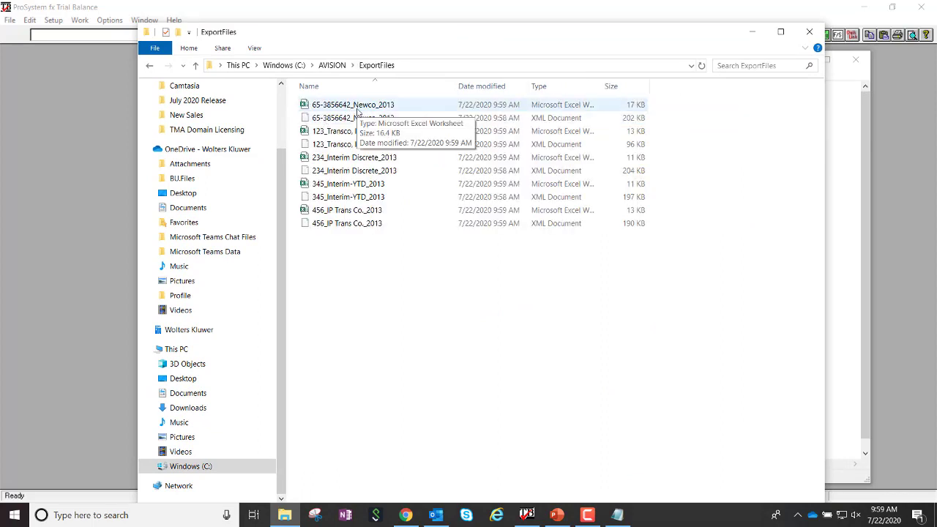
pyautogui.click(358, 109)
pyautogui.doubleClick(358, 110)
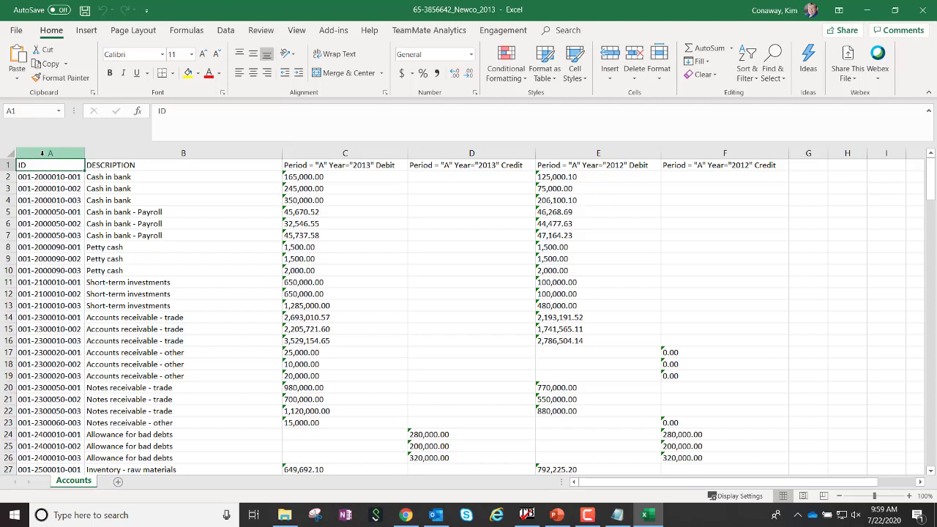
# Step: Review the ID, DESCRIPTION and 2013/2012 debit and credit columns, then close the workbook
pyautogui.click(41, 153)
pyautogui.click(158, 156)
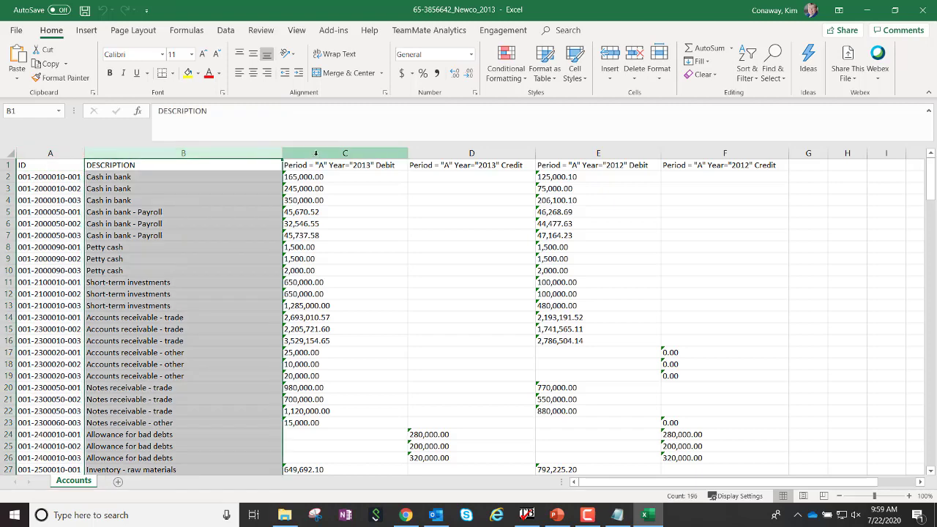
pyautogui.moveTo(315, 153); pyautogui.dragTo(471, 153)
pyautogui.moveTo(598, 153); pyautogui.dragTo(725, 153)
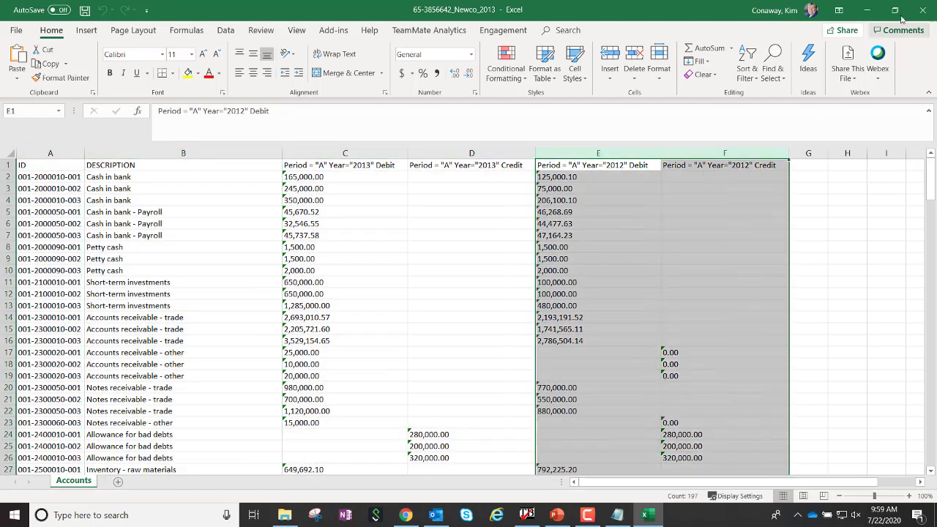
pyautogui.click(921, 10)
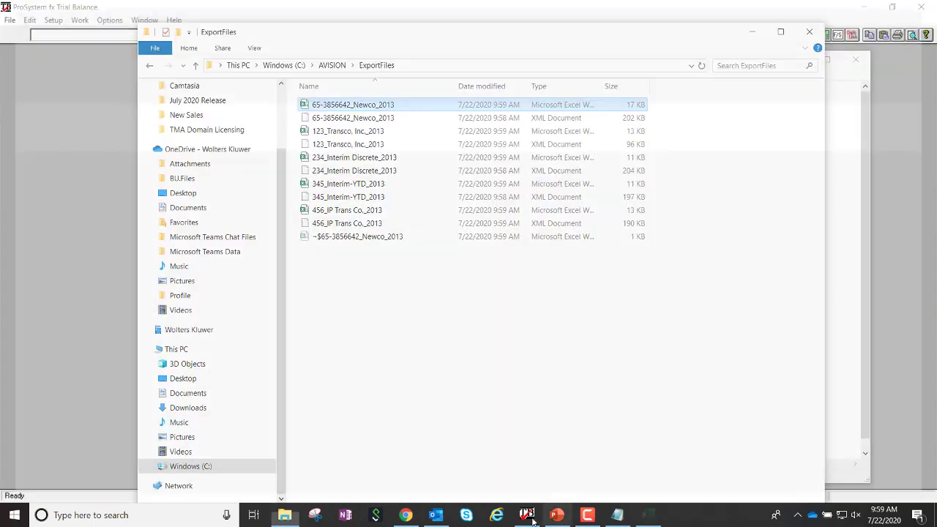
# Step: Start a new Financial Prep engagement for client Newco Inc
pyautogui.click(405, 515)
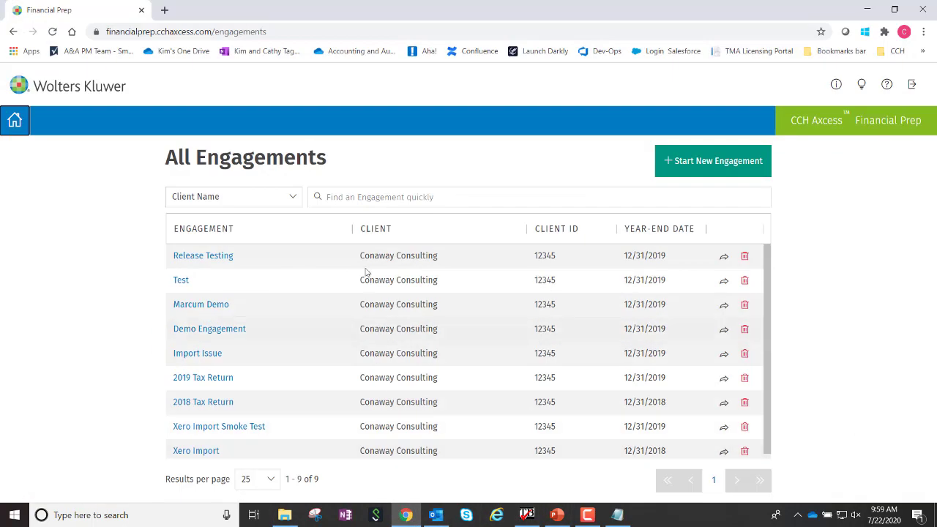
pyautogui.click(698, 160)
pyautogui.write('Newco')
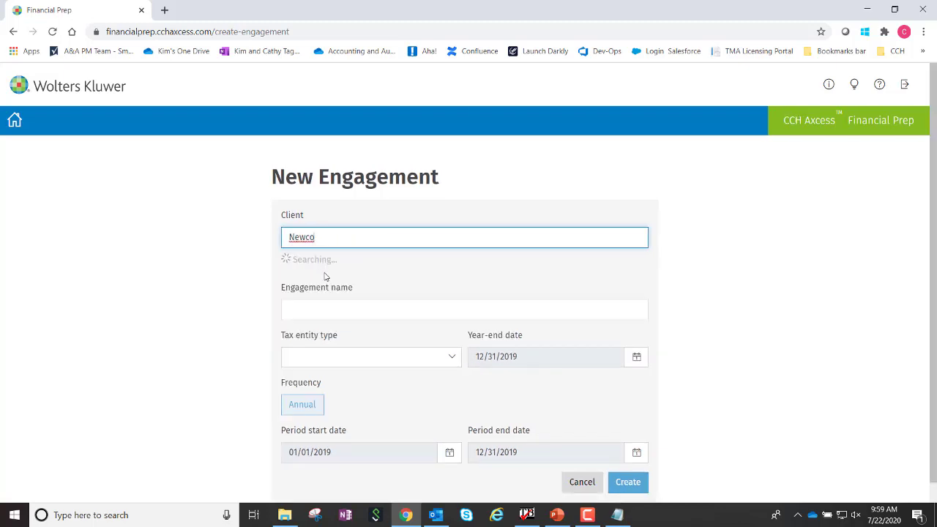
pyautogui.click(342, 276)
# Step: Name the engagement Import Test, set entity type Corporation (1120), create it, and choose Microsoft Excel import
pyautogui.click(340, 287)
pyautogui.write('Import T')
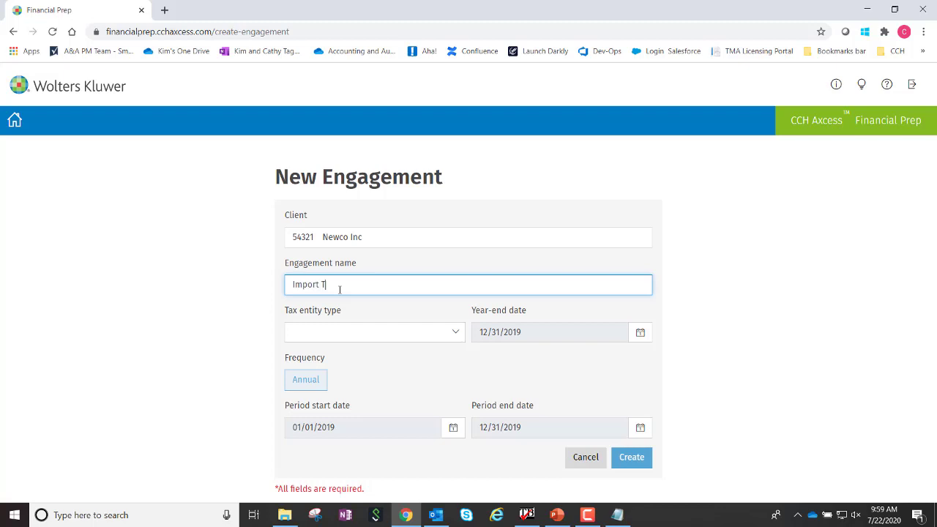
pyautogui.click(359, 331)
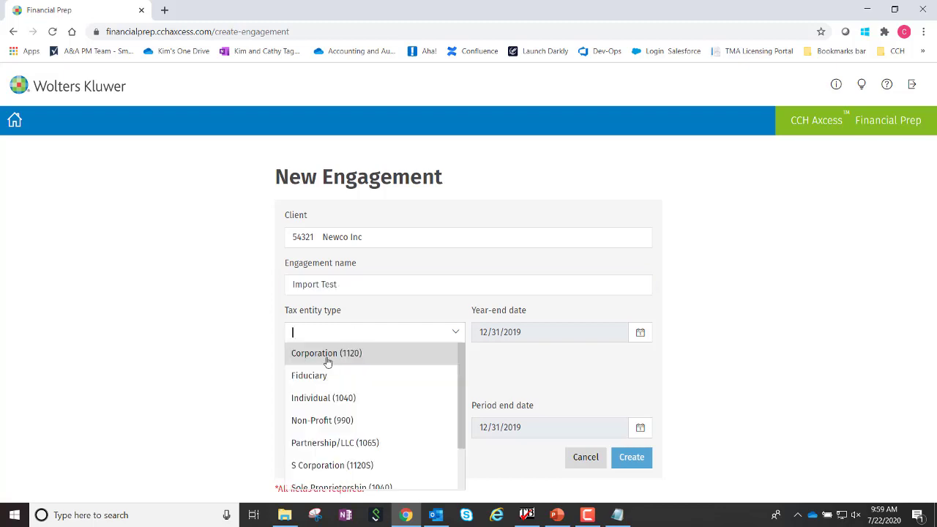
pyautogui.click(356, 359)
pyautogui.click(622, 457)
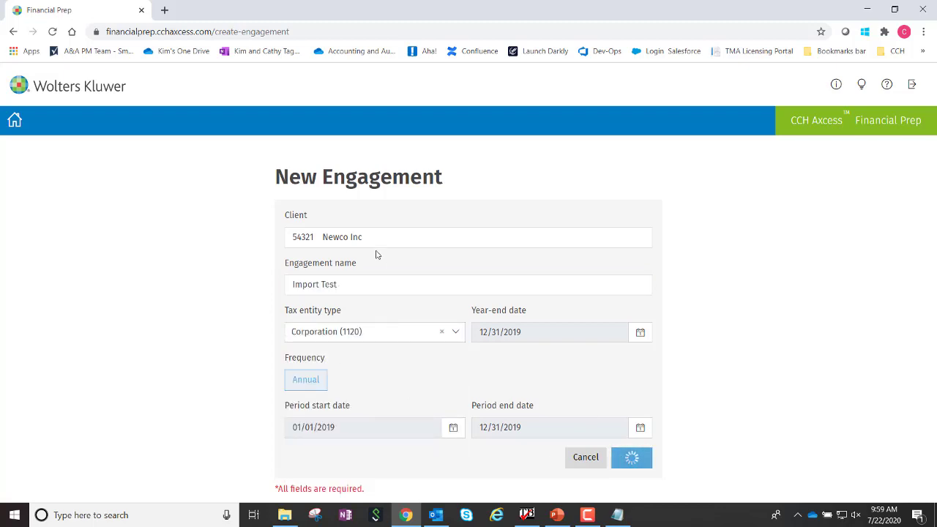
pyautogui.click(360, 306)
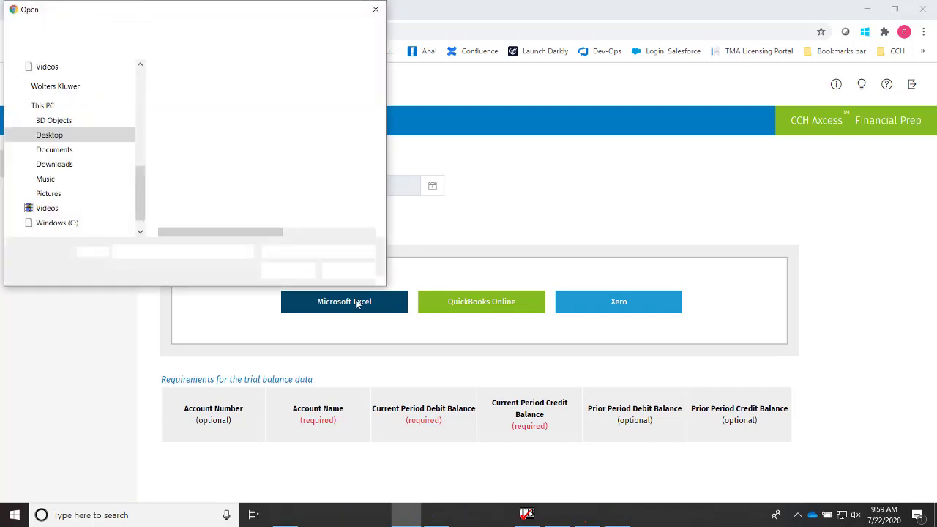
# Step: Import the Newco_2013 Excel file from C:\AVISION\ExportFiles
pyautogui.click(86, 222)
pyautogui.doubleClick(199, 100)
pyautogui.doubleClick(192, 99)
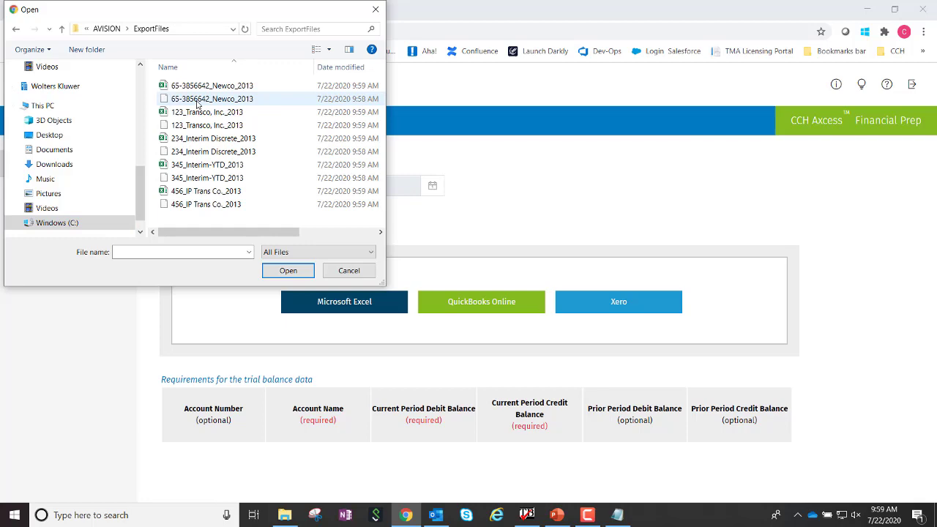
pyautogui.click(212, 85)
pyautogui.click(288, 271)
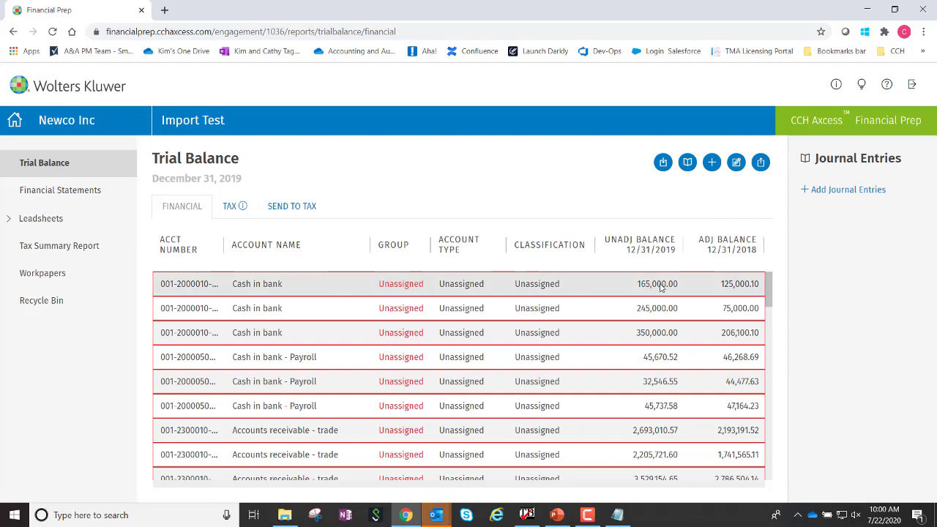
pyautogui.moveTo(767, 292); pyautogui.dragTo(778, 474)
pyautogui.moveTo(767, 398); pyautogui.dragTo(772, 467)
pyautogui.moveTo(768, 398); pyautogui.dragTo(768, 444)
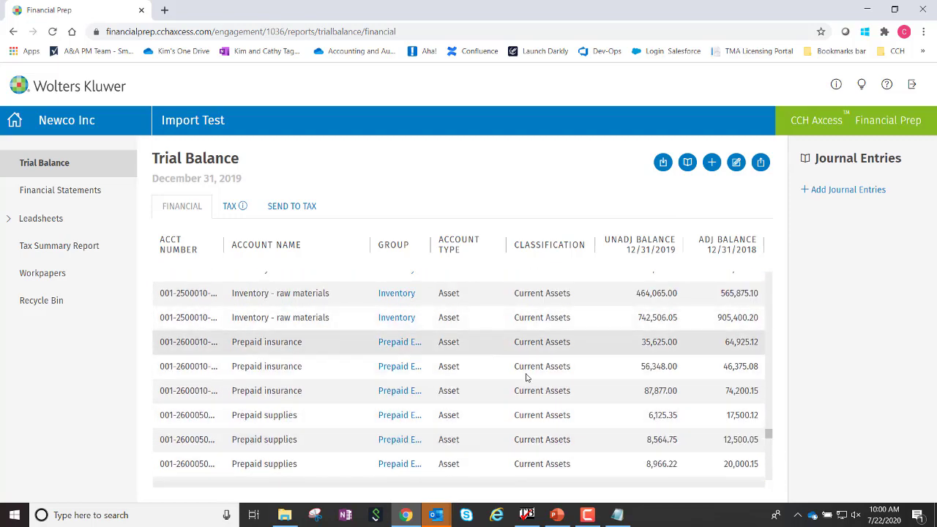
pyautogui.moveTo(769, 439)
pyautogui.mouseDown()
pyautogui.moveTo(768, 483)
pyautogui.moveTo(769, 451)
pyautogui.moveTo(782, 436)
pyautogui.mouseUp()
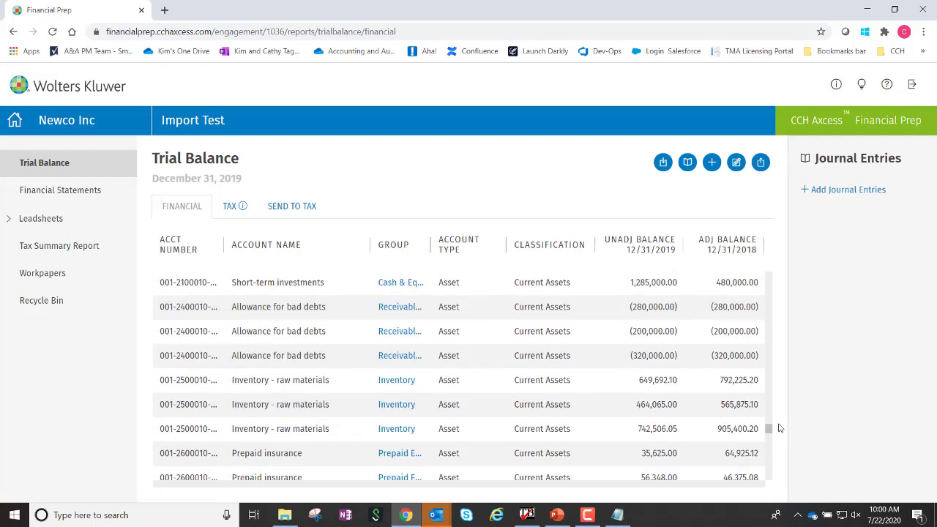